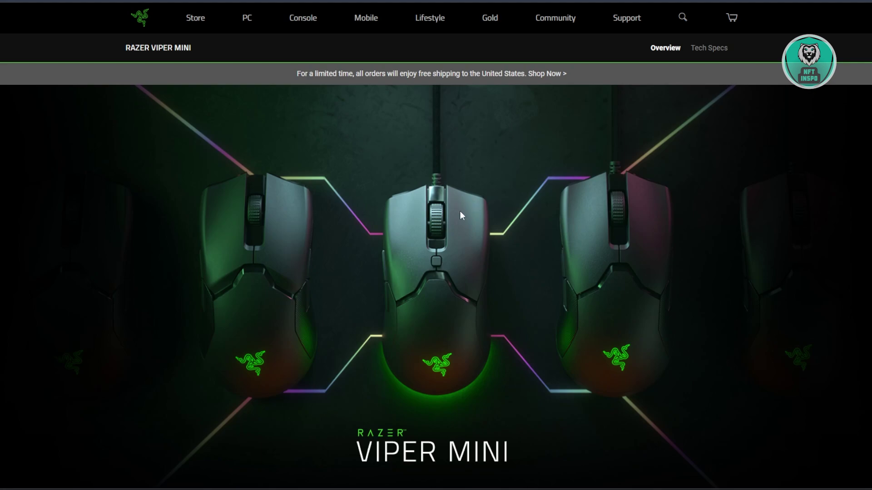
Step: Scroll down the Viper Mini product page toward its Support & FAQs article
scroll(444, 239, down, 5)
scroll(444, 241, down, 5)
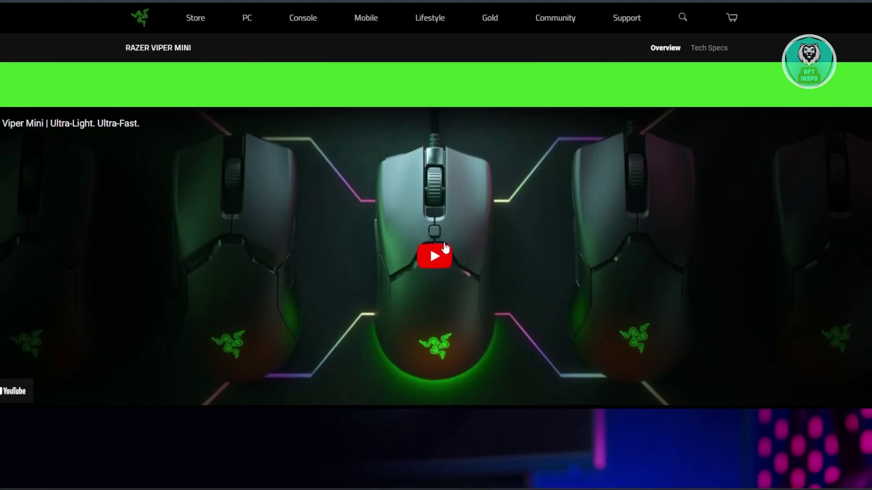
scroll(445, 245, down, 5)
scroll(447, 249, down, 5)
scroll(450, 253, down, 5)
scroll(449, 253, down, 5)
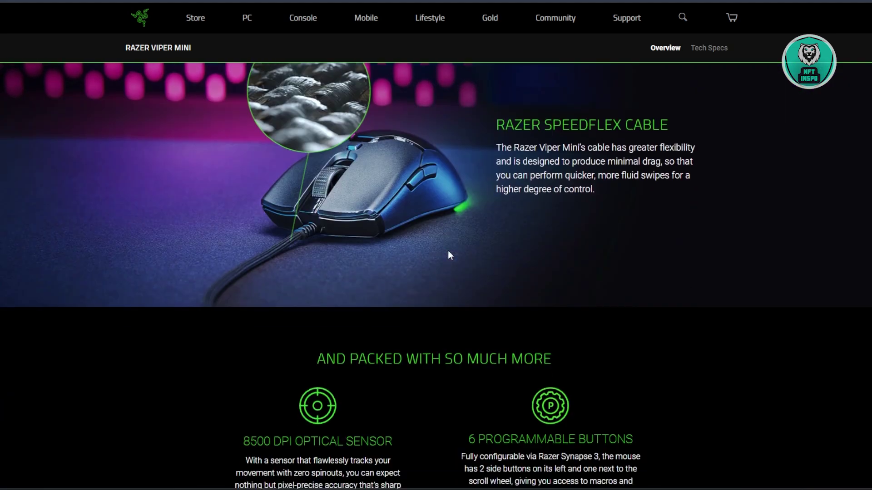
scroll(449, 254, down, 3)
scroll(450, 255, down, 3)
scroll(450, 255, down, 5)
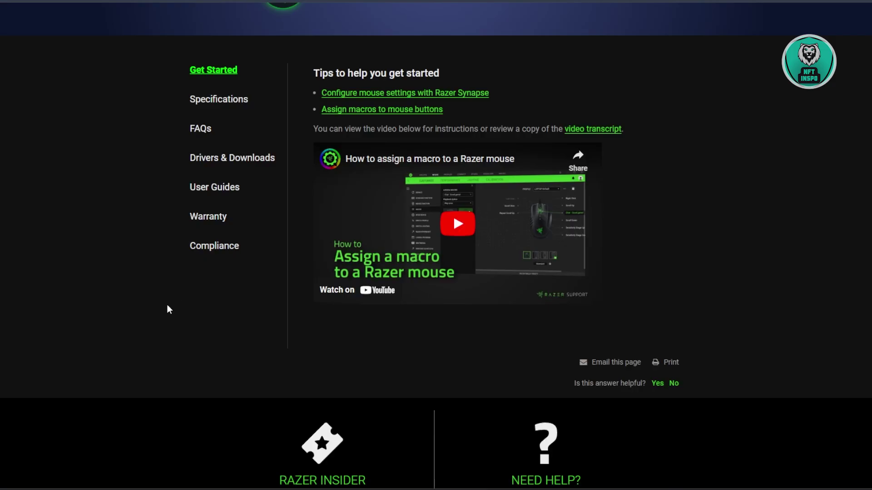
Step: Show the Viper Mini Drivers & Downloads section listing firmware v1.03.02_r1
scroll(146, 322, up, 3)
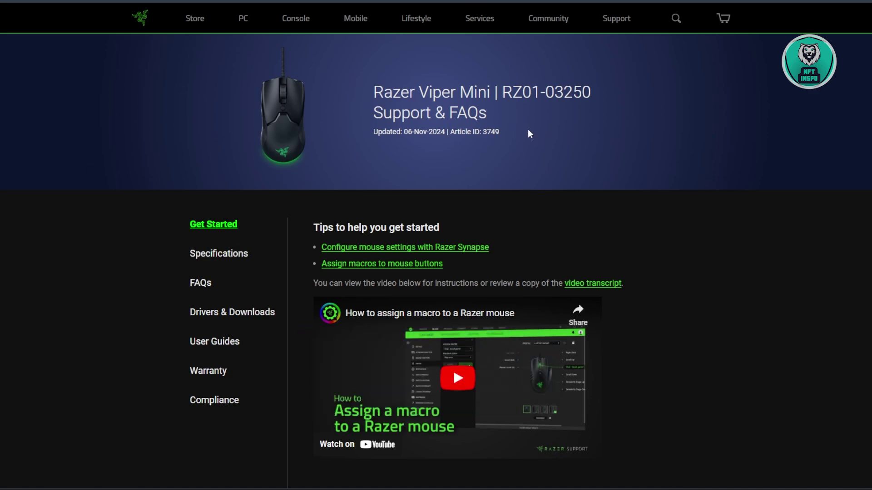
click(221, 316)
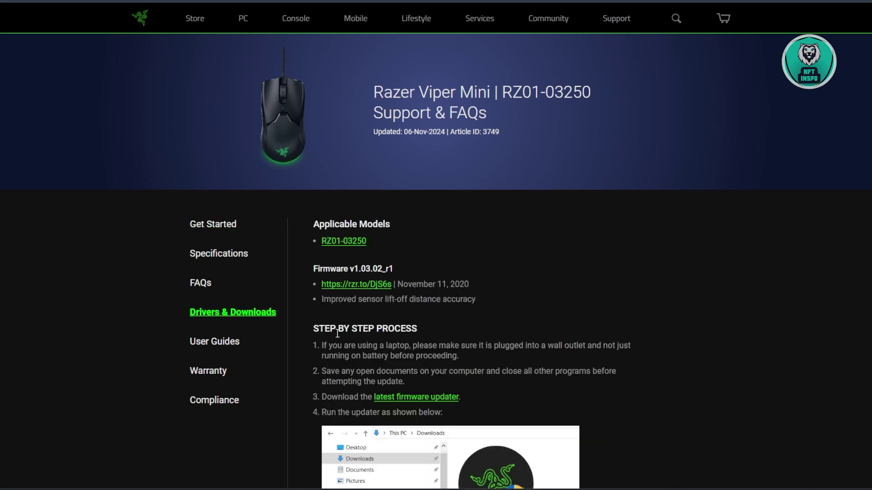
Step: Scroll through firmware update steps 1–9 down to the final Congratulations screen
scroll(289, 343, down, 1)
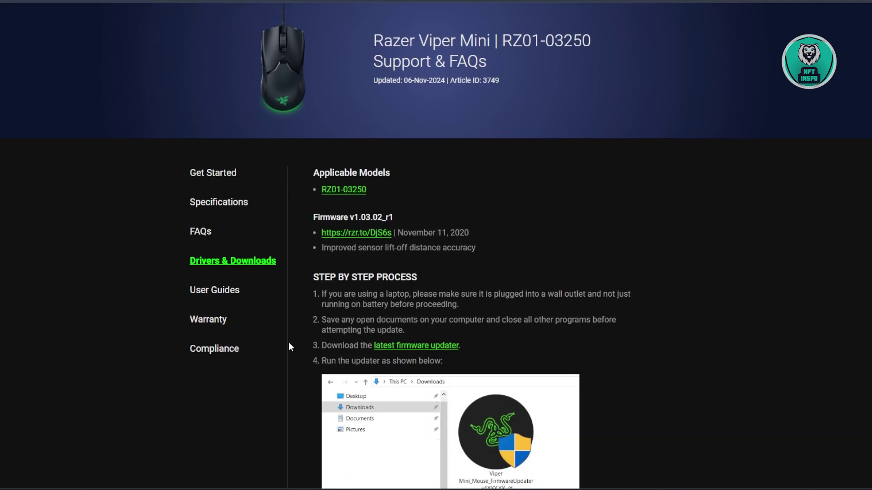
scroll(289, 345, down, 2)
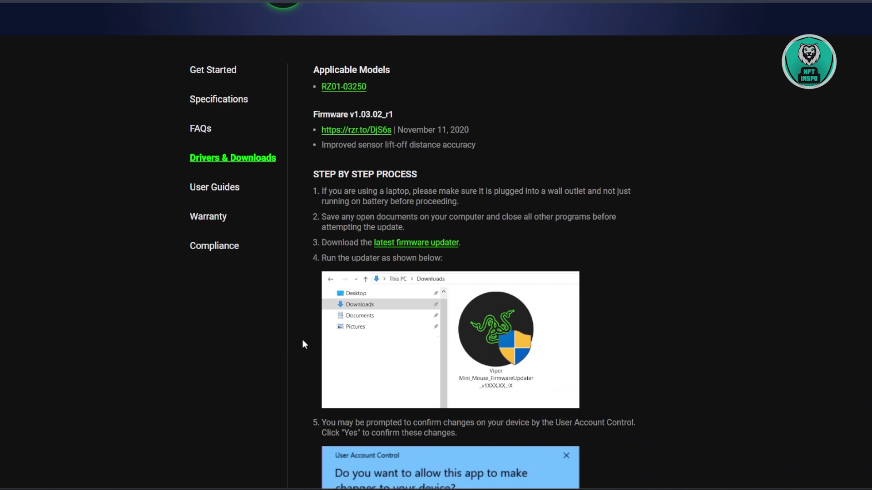
scroll(402, 289, down, 5)
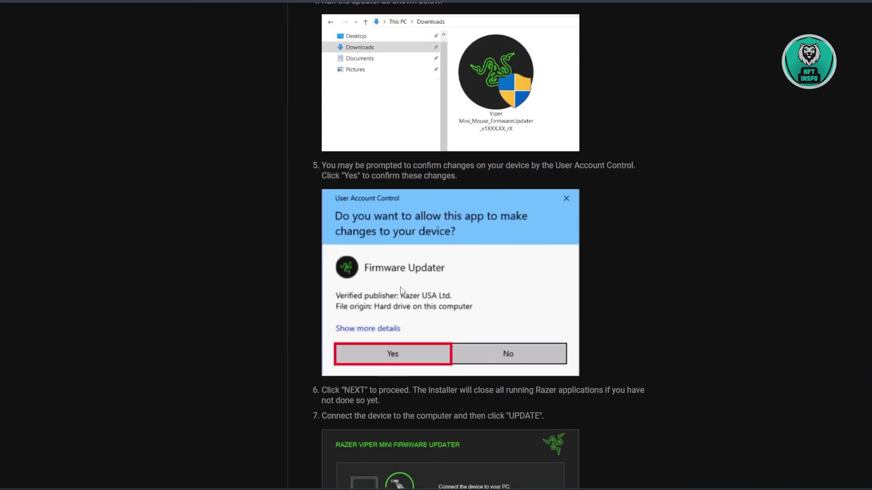
scroll(317, 256, down, 2)
scroll(313, 261, down, 4)
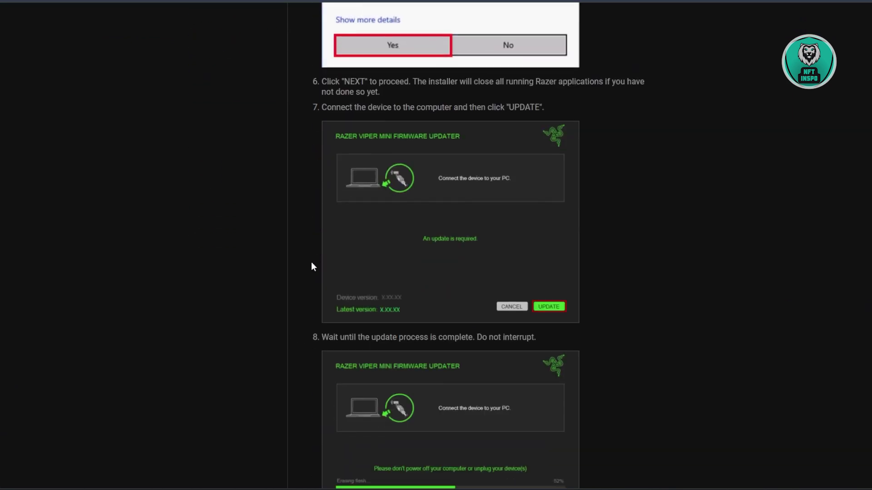
scroll(312, 270, up, 5)
scroll(311, 270, up, 10)
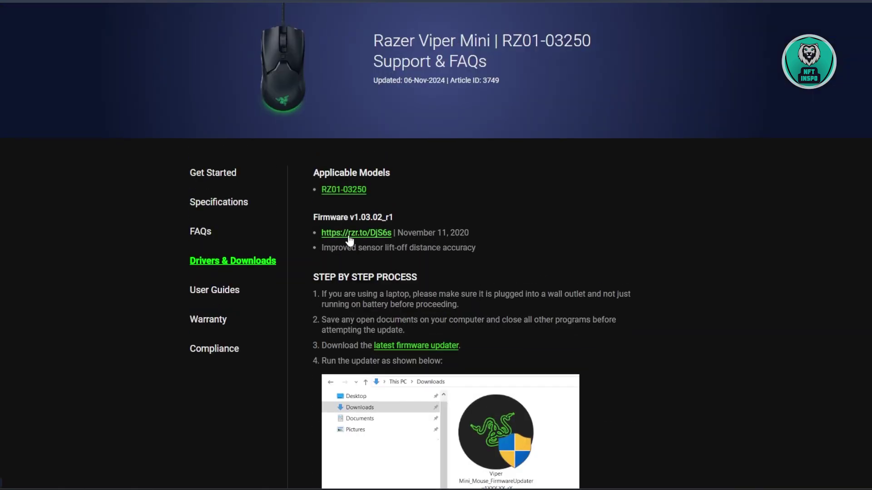
scroll(359, 227, down, 3)
scroll(375, 318, down, 5)
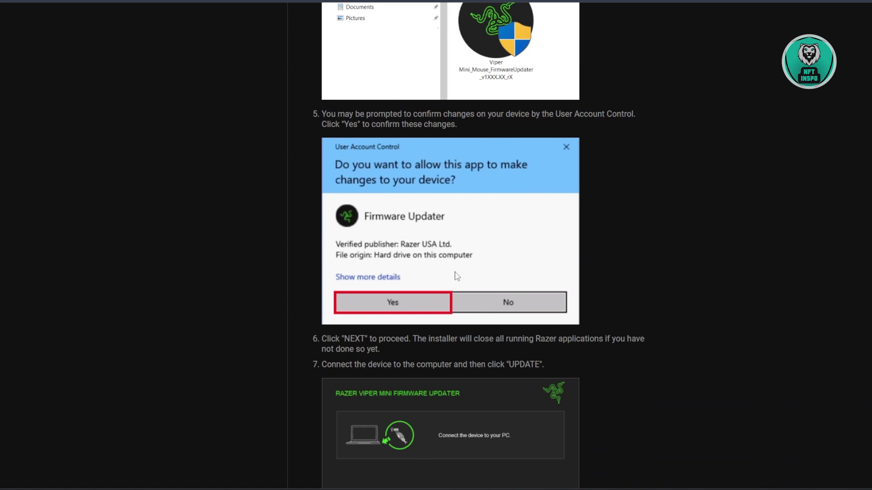
scroll(409, 160, down, 1)
scroll(457, 261, down, 3)
scroll(457, 266, down, 2)
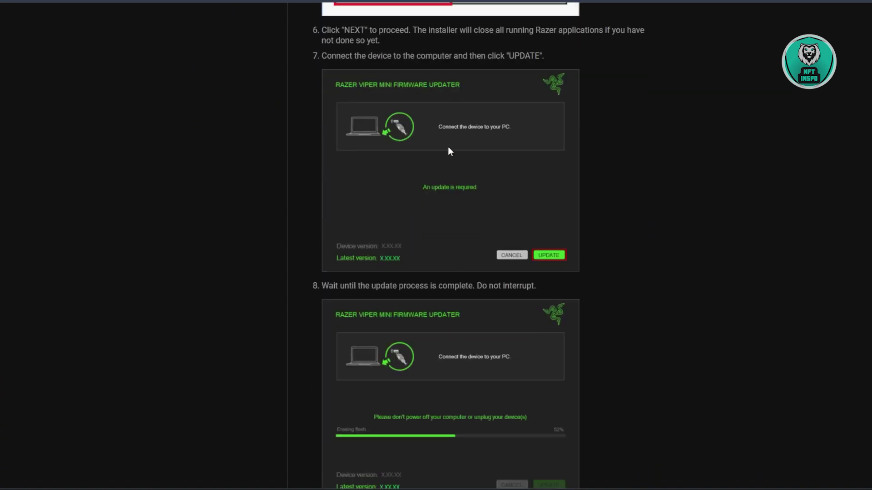
scroll(427, 124, down, 1)
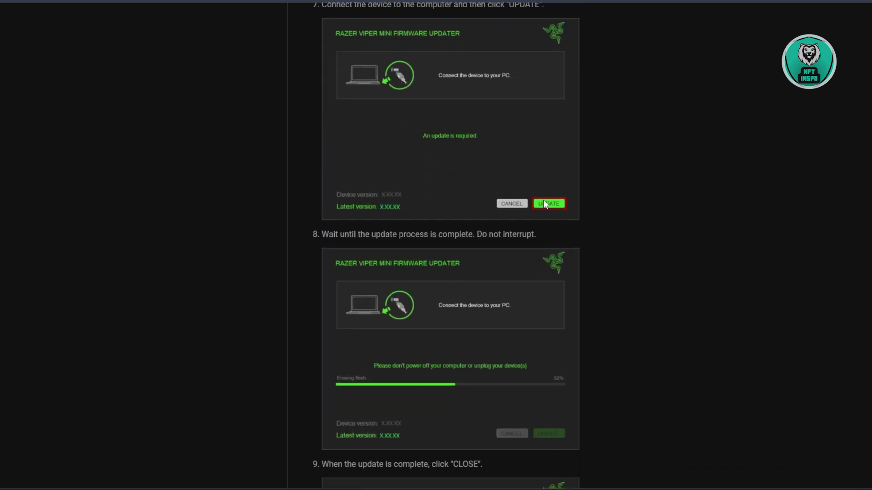
scroll(522, 200, down, 4)
scroll(527, 234, down, 3)
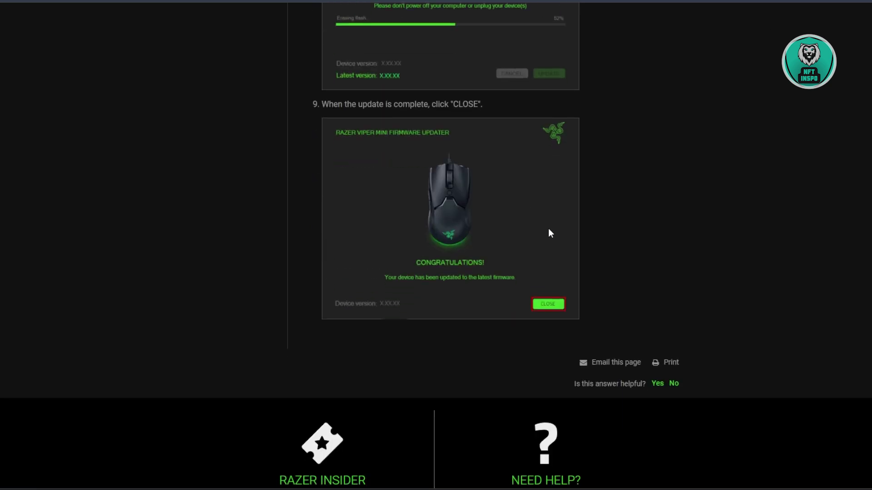
scroll(537, 197, up, 1)
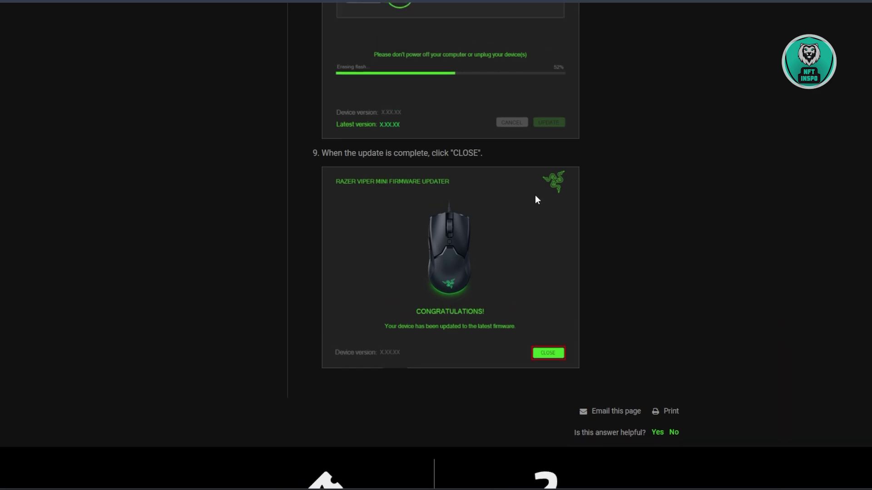
scroll(558, 253, up, 4)
scroll(557, 278, up, 5)
scroll(573, 270, up, 3)
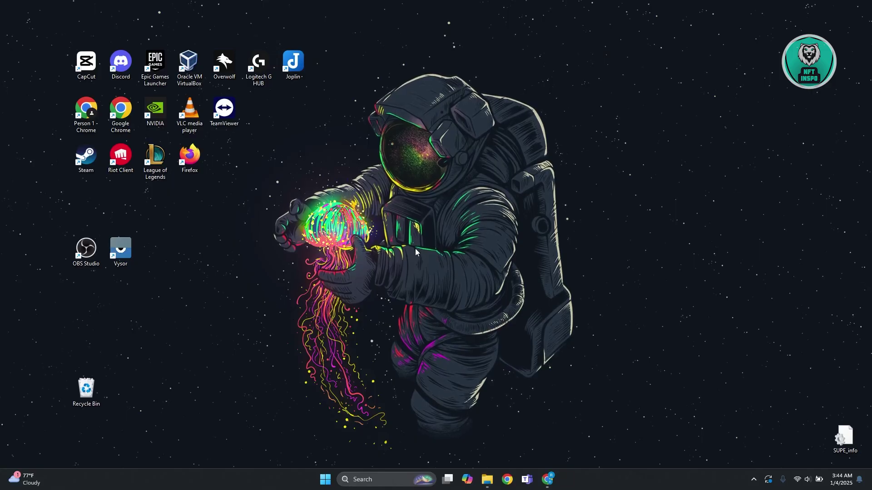
Step: Search Windows for 'DEVICE' and launch Device Manager
click(386, 480)
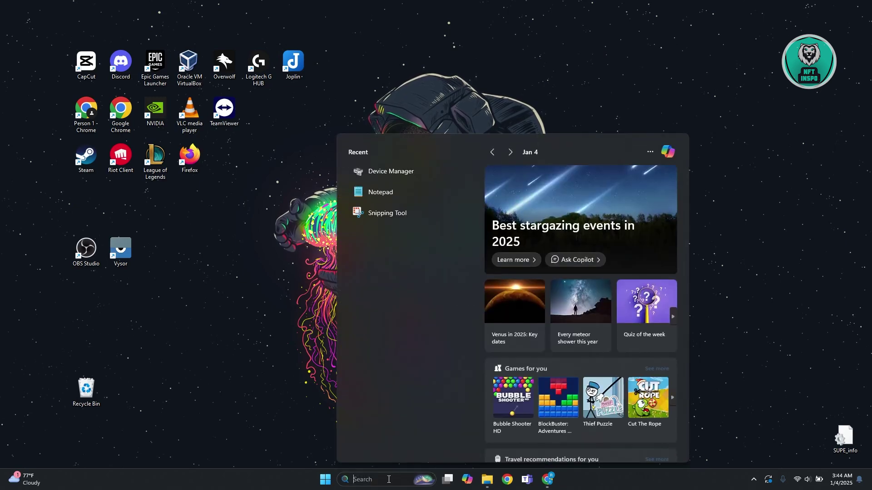
text(DEVICE)
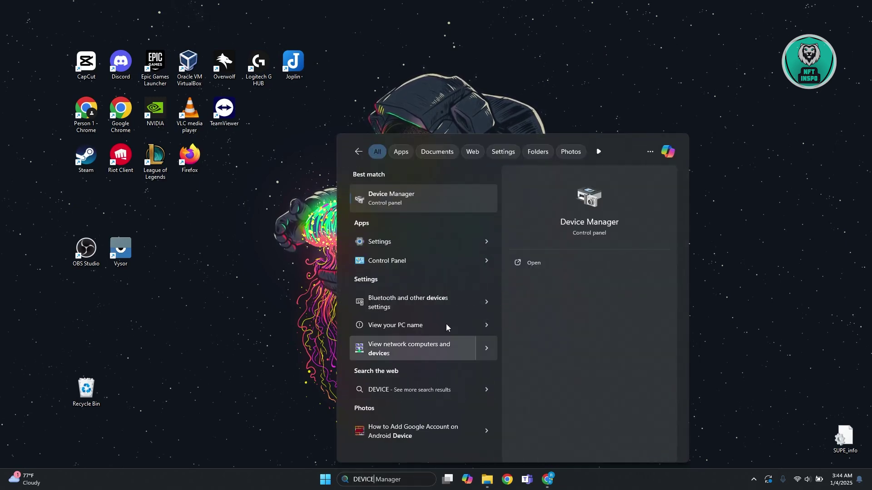
click(438, 199)
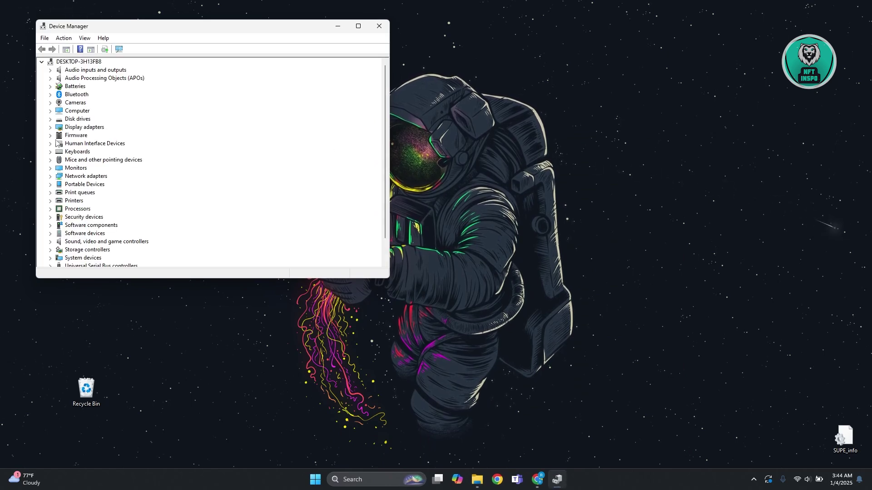
Step: Open Properties for the third HID-compliant mouse under Mice and other pointing devices
click(50, 160)
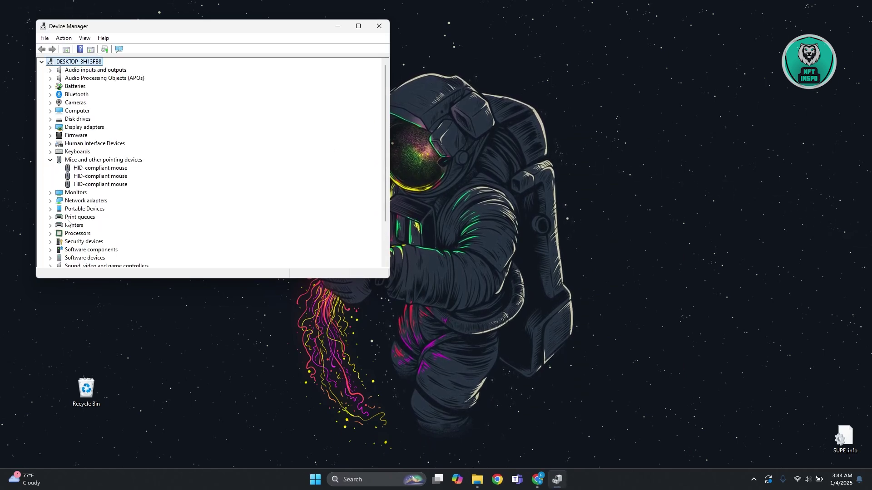
click(97, 184)
right_click(99, 184)
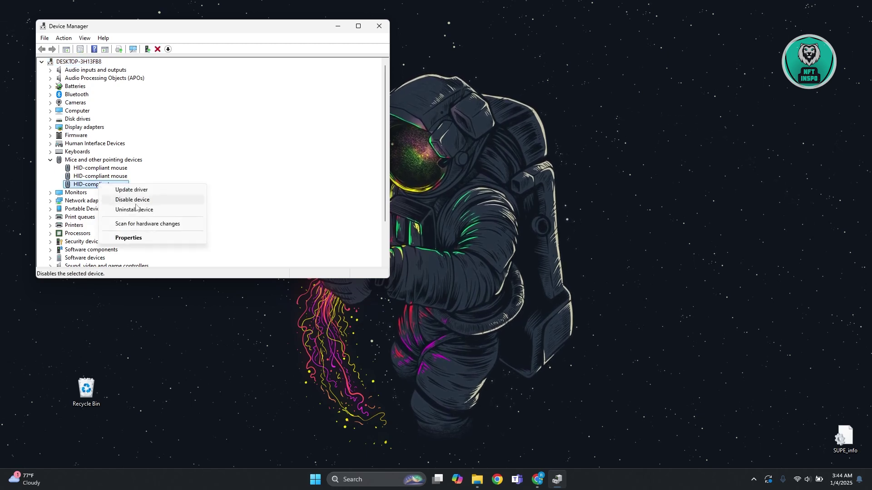
click(137, 238)
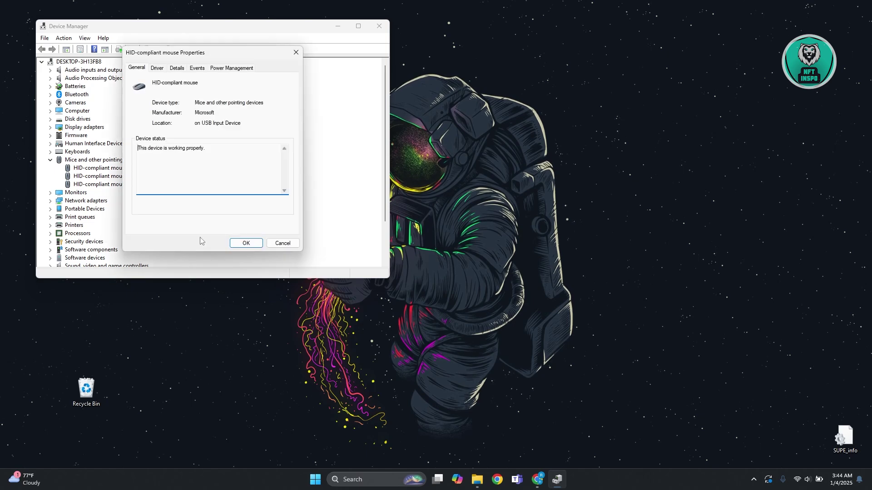
Step: Disable 'Allow the computer to turn off this device to save power', confirm, and close Device Manager
click(232, 67)
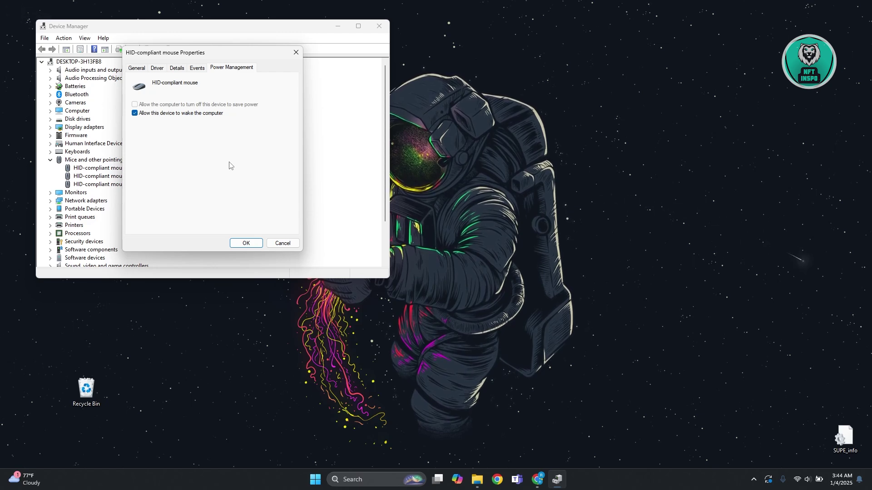
click(282, 242)
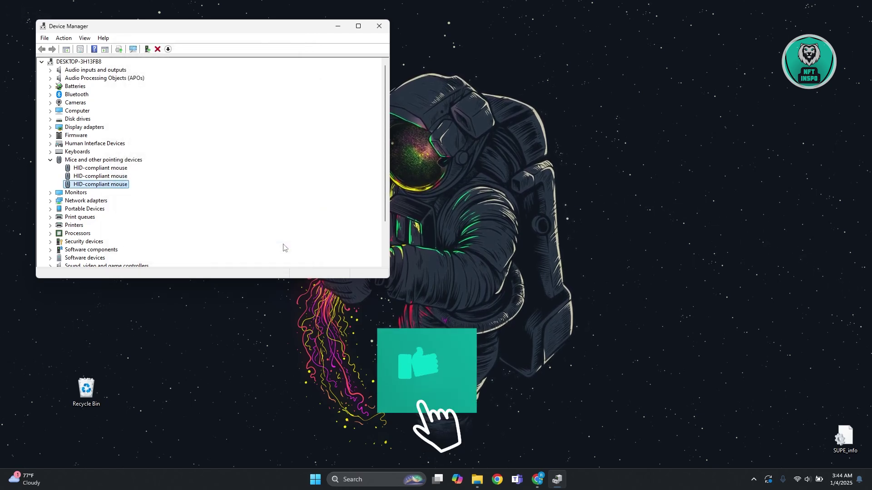
key(alt+F4)
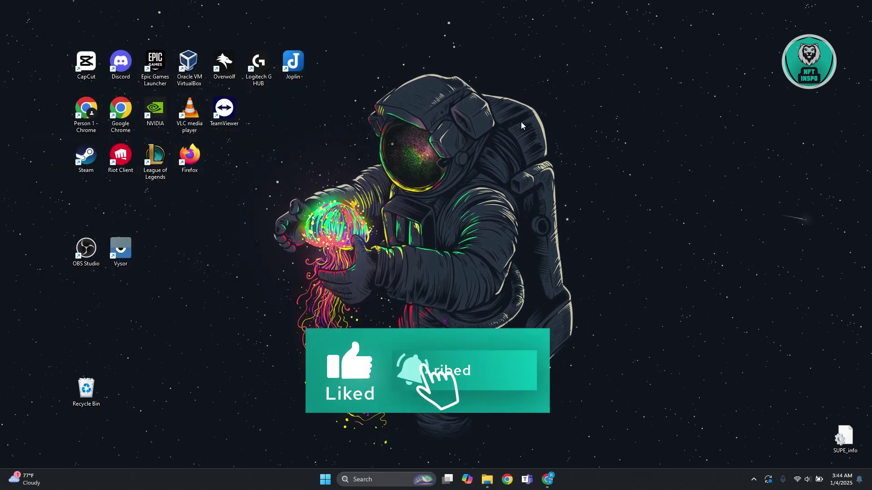